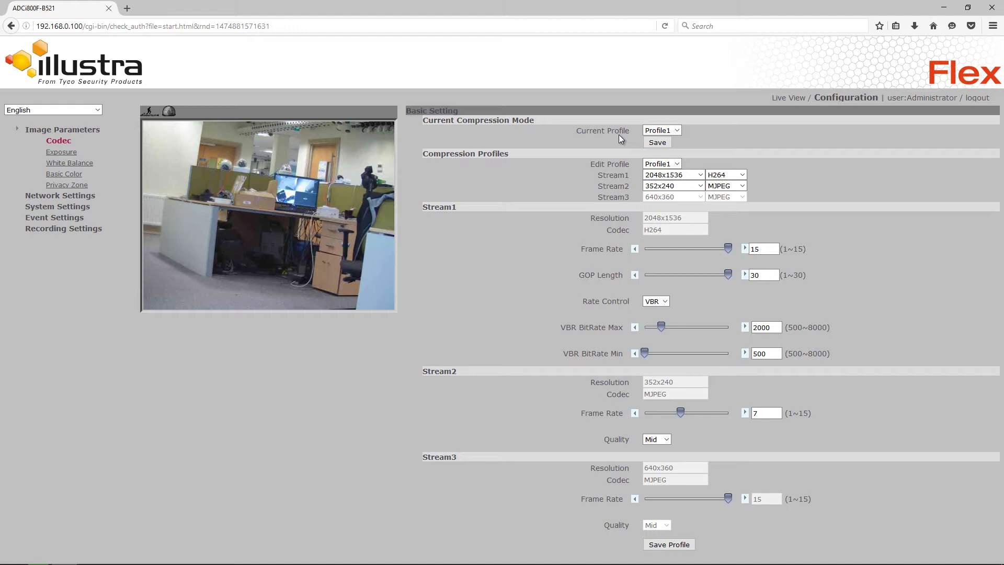
Try Profile2 as the current compression profile and switch the selection back to Profile1.
{"action": "left_click", "coordinate": [676, 130]}
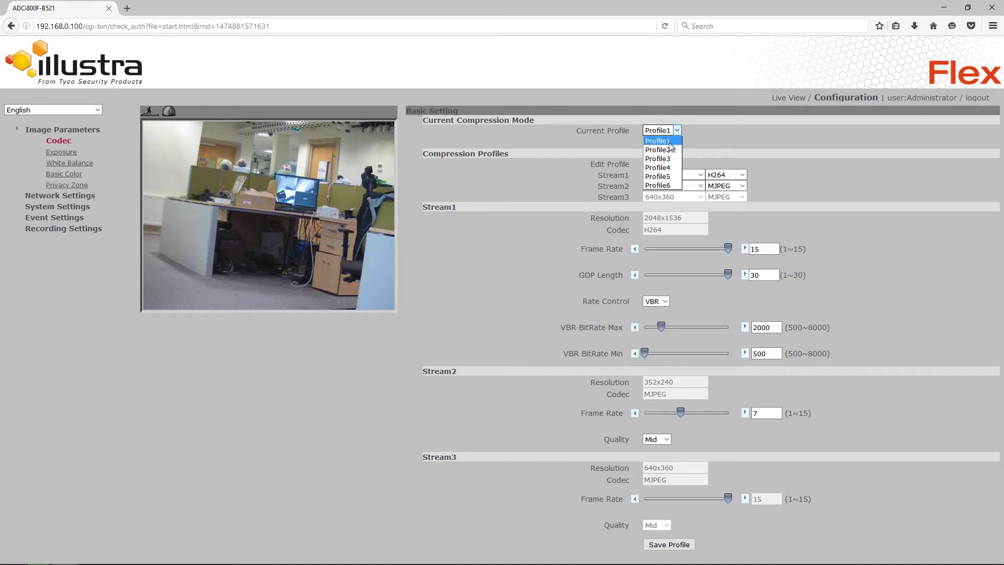
{"action": "left_click", "coordinate": [668, 151]}
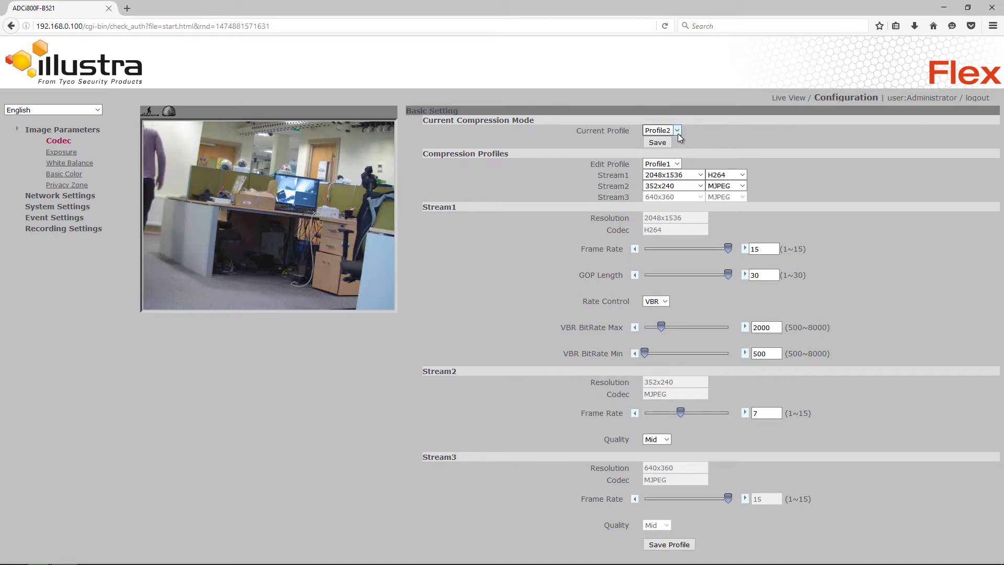
{"action": "left_click", "coordinate": [677, 131]}
{"action": "left_click", "coordinate": [677, 141]}
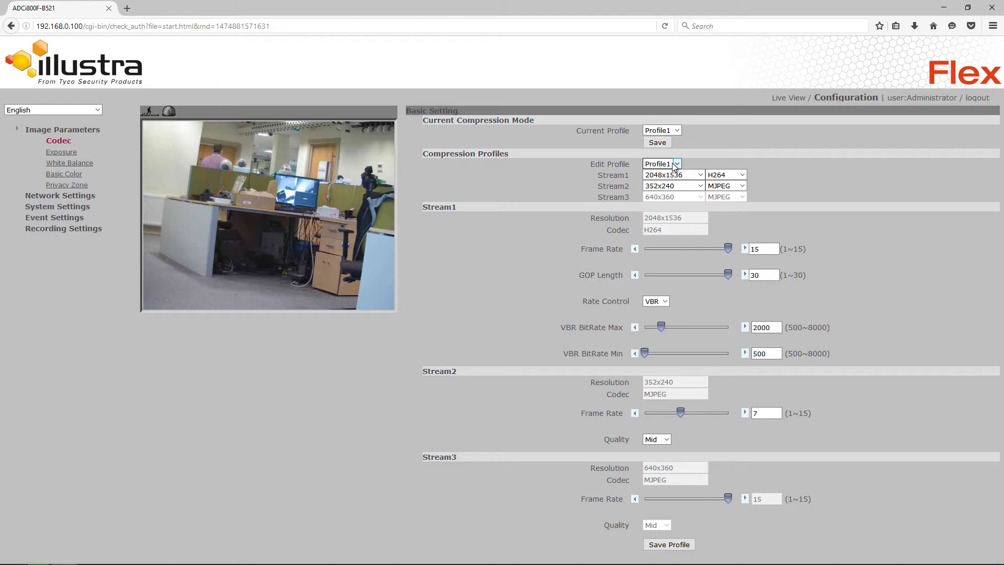
Select Profile1 for editing and examine the Stream1 resolution, codec and frame rate options.
{"action": "left_click", "coordinate": [675, 164]}
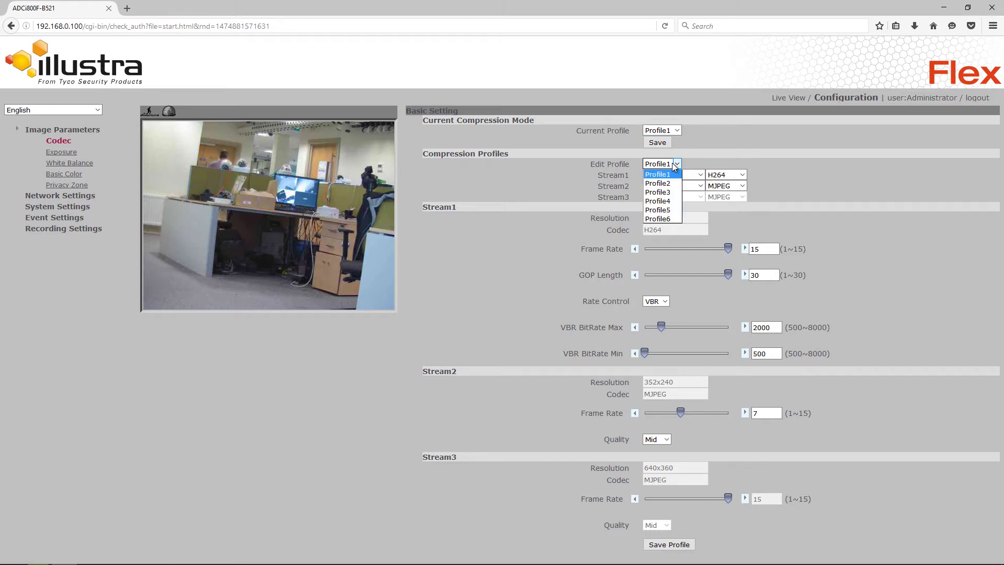
{"action": "left_click", "coordinate": [660, 174]}
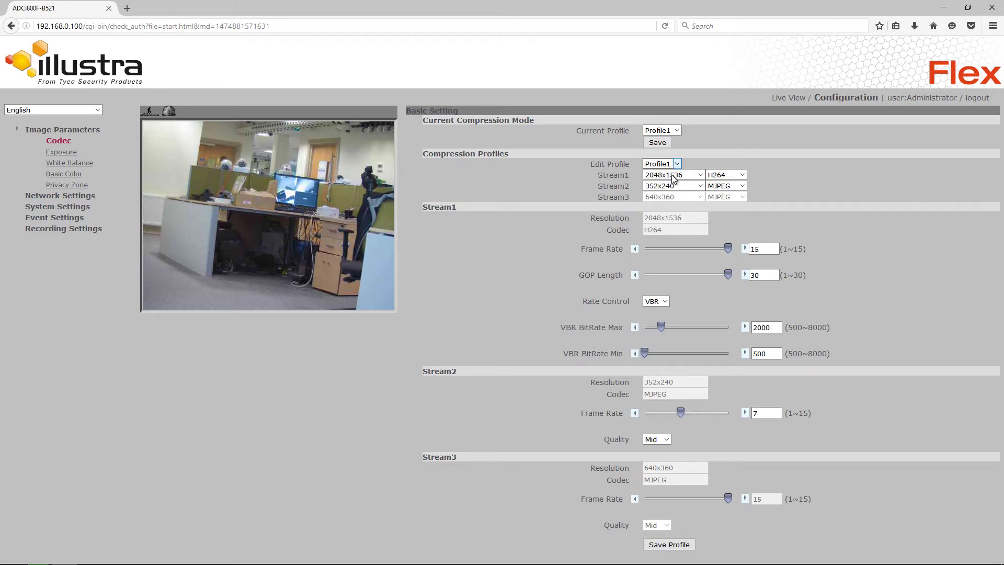
{"action": "left_click", "coordinate": [702, 178]}
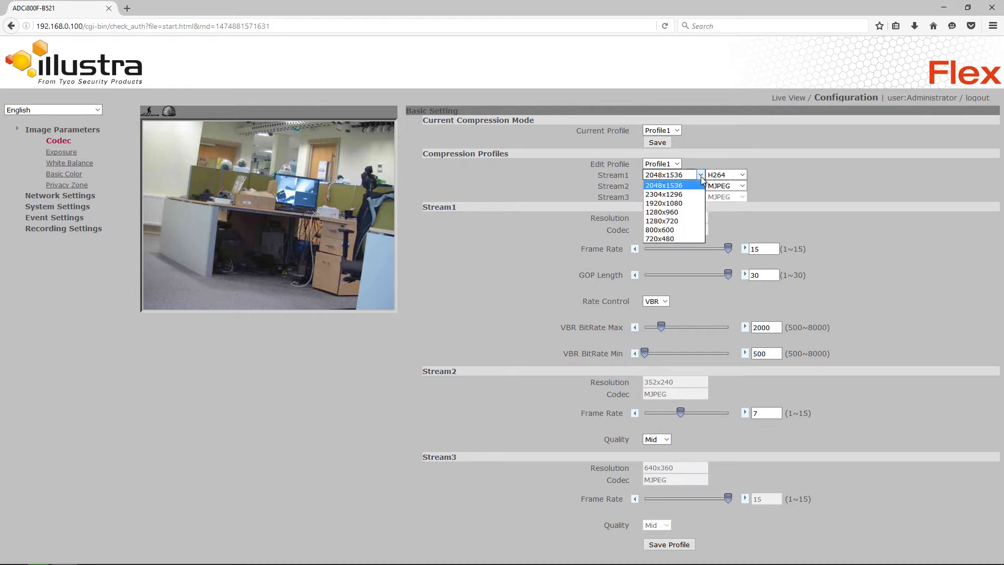
{"action": "left_click", "coordinate": [737, 178]}
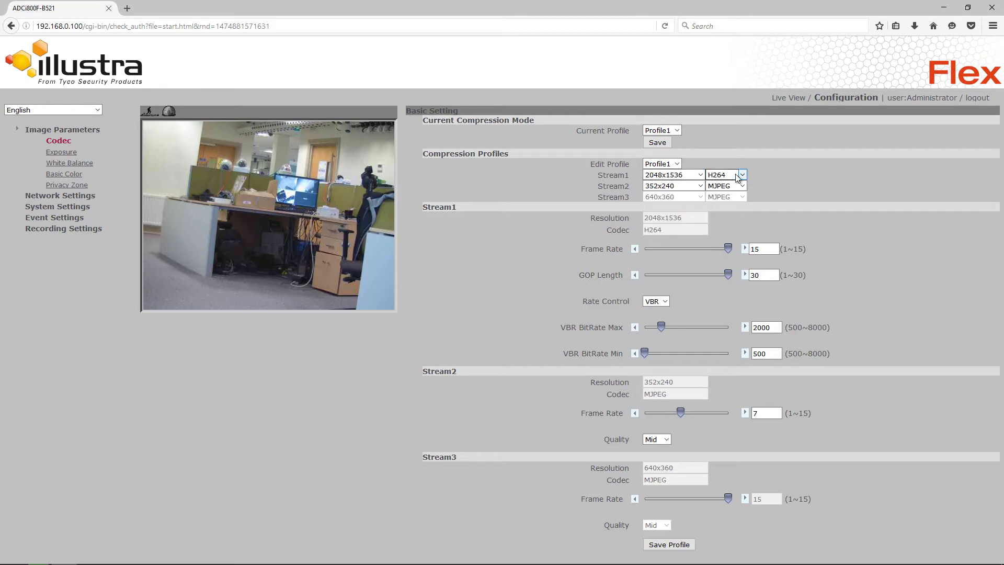
{"action": "left_click", "coordinate": [738, 177]}
{"action": "left_click", "coordinate": [741, 178]}
{"action": "left_click_drag", "start_coordinate": [728, 249], "coordinate": [740, 283]}
Try CBR as the Stream1 rate control and return it to VBR.
{"action": "left_click", "coordinate": [663, 302]}
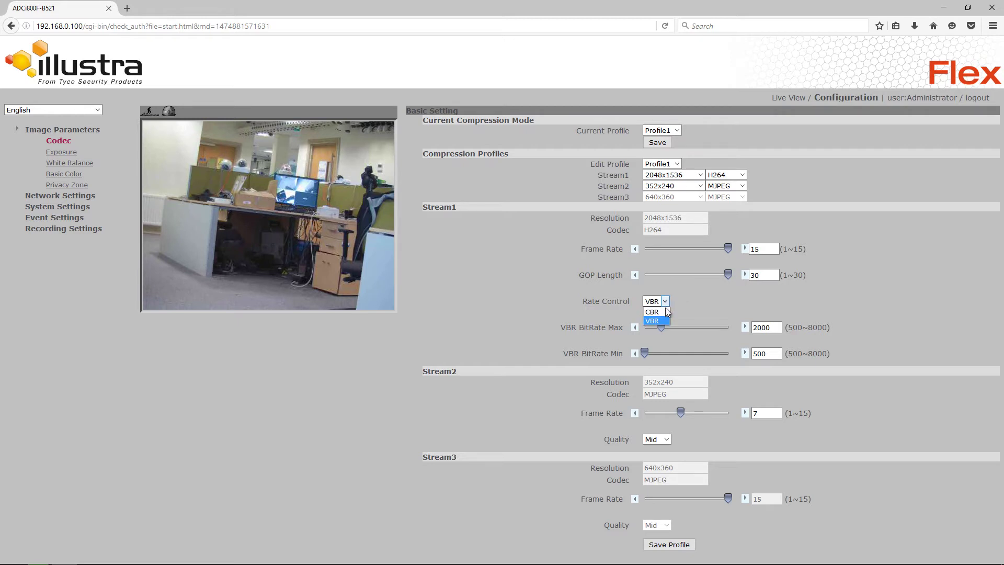
{"action": "left_click", "coordinate": [668, 321]}
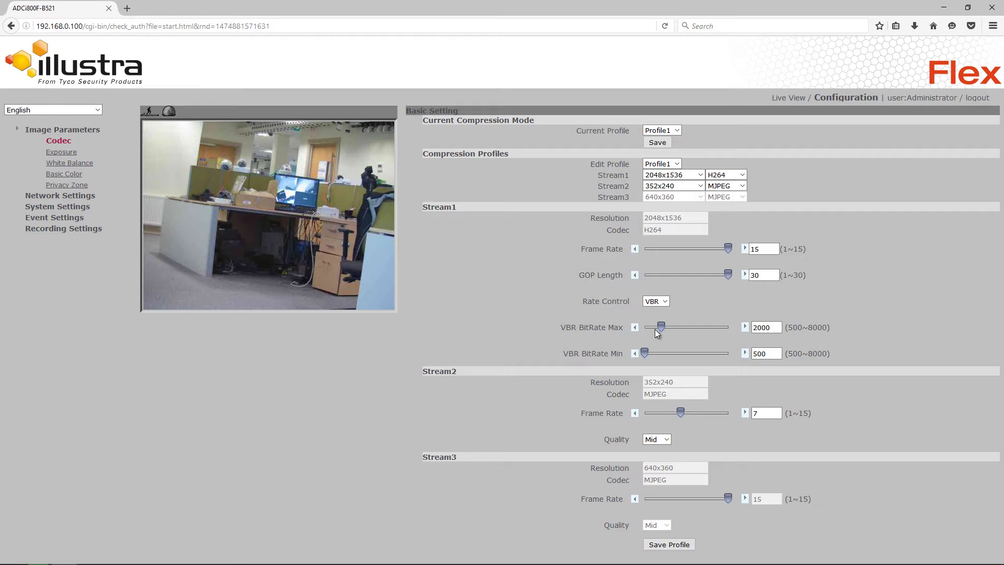
{"action": "left_click", "coordinate": [671, 307]}
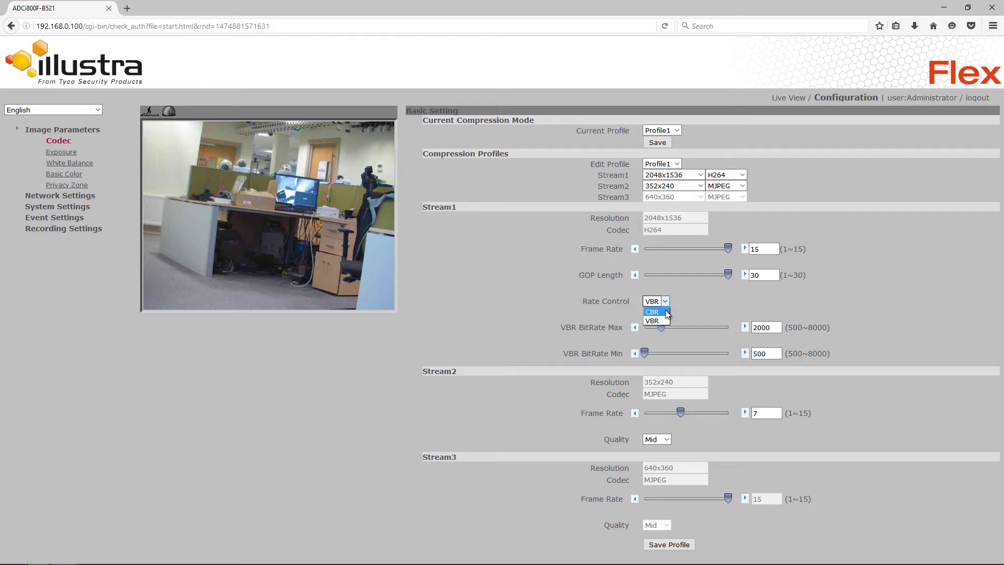
{"action": "left_click", "coordinate": [667, 314]}
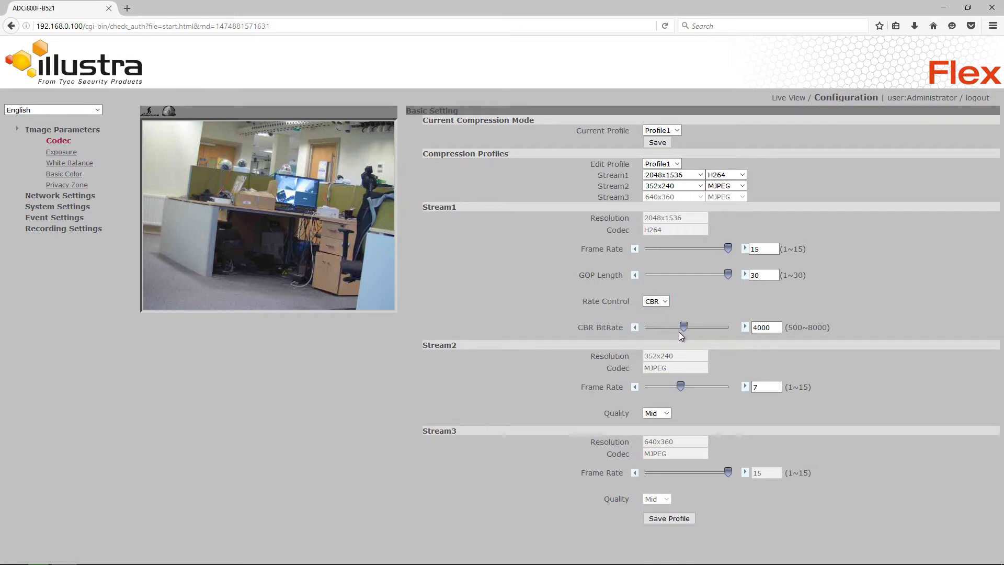
{"action": "left_click", "coordinate": [668, 305]}
{"action": "left_click", "coordinate": [655, 320]}
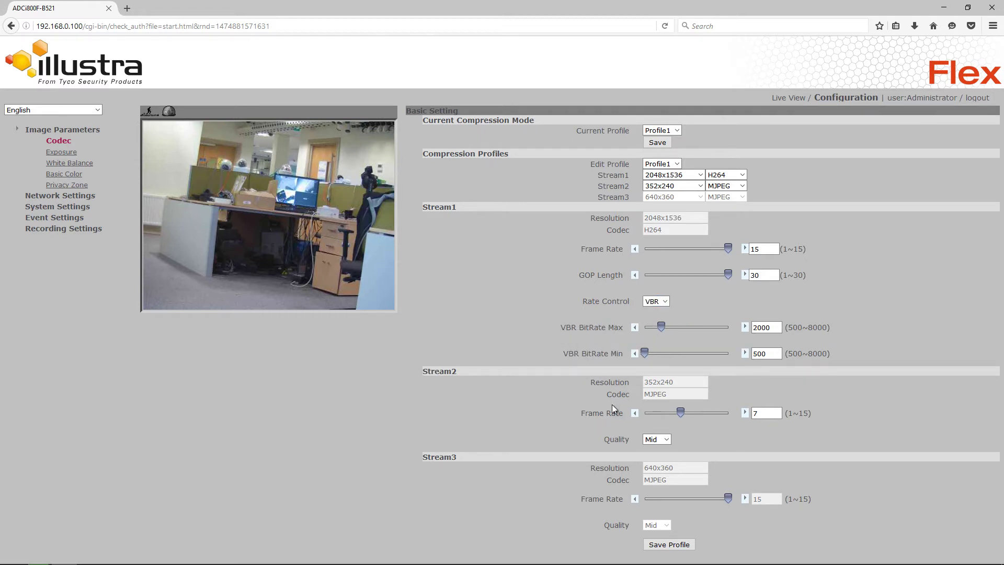
Choose Mid quality for Stream2 and save the compression profile.
{"action": "mouse_move", "coordinate": [682, 415]}
{"action": "left_mouse_down"}
{"action": "mouse_move", "coordinate": [714, 414]}
{"action": "mouse_move", "coordinate": [684, 415]}
{"action": "left_mouse_up"}
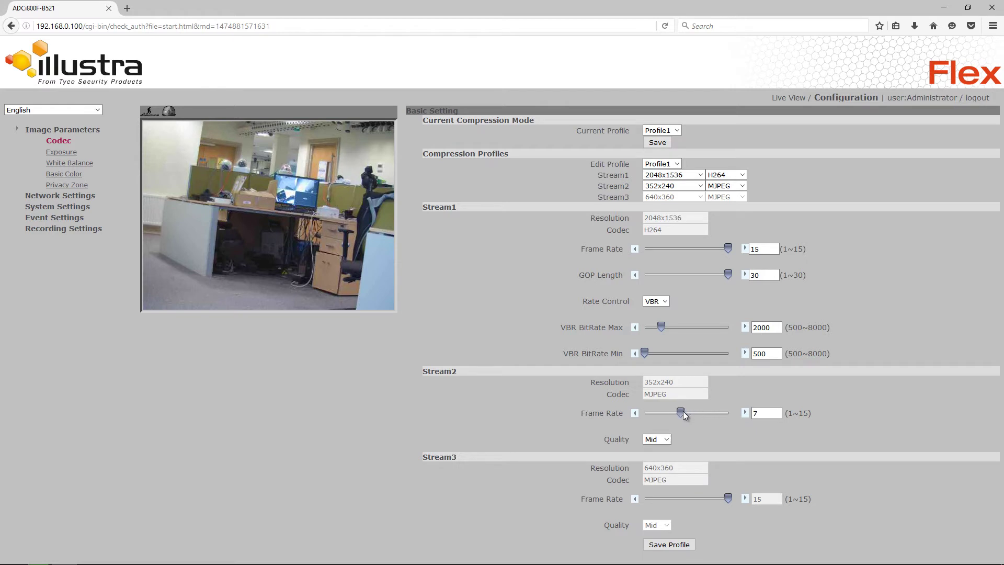
{"action": "left_click", "coordinate": [667, 439]}
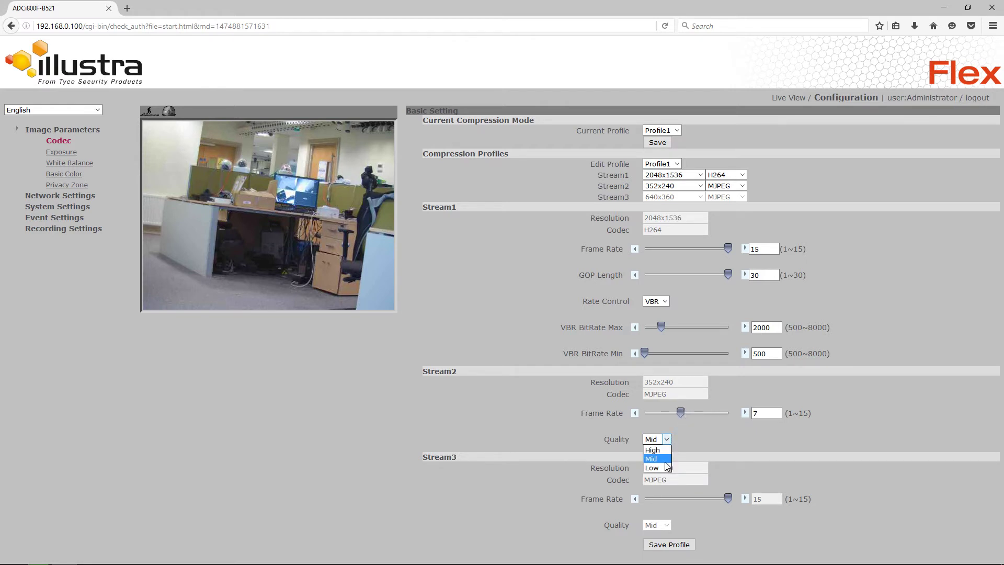
{"action": "left_click", "coordinate": [664, 460]}
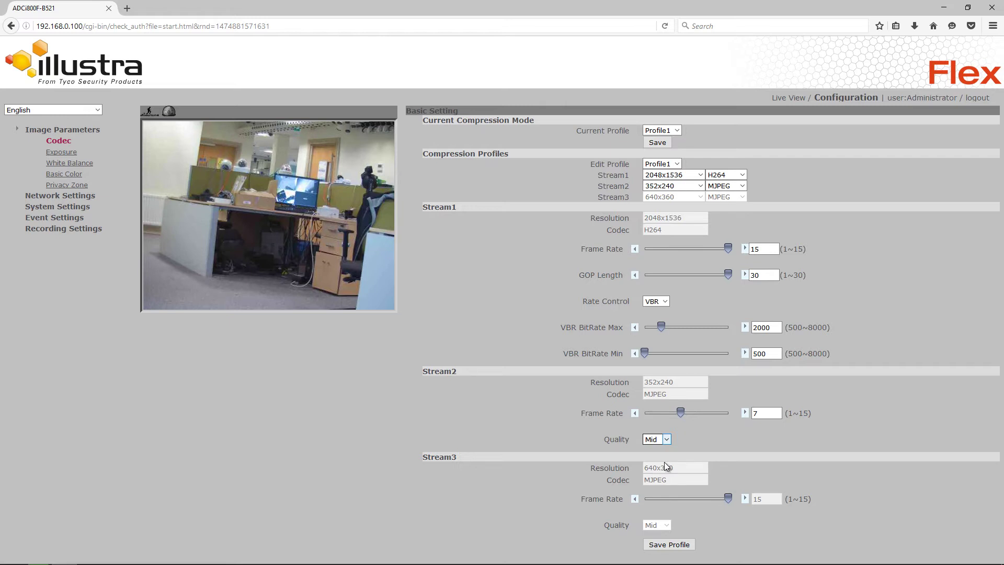
{"action": "left_click", "coordinate": [666, 465]}
{"action": "left_click", "coordinate": [671, 547]}
Open the exposure settings and select Auto Exposure with the AES type.
{"action": "left_click", "coordinate": [62, 154]}
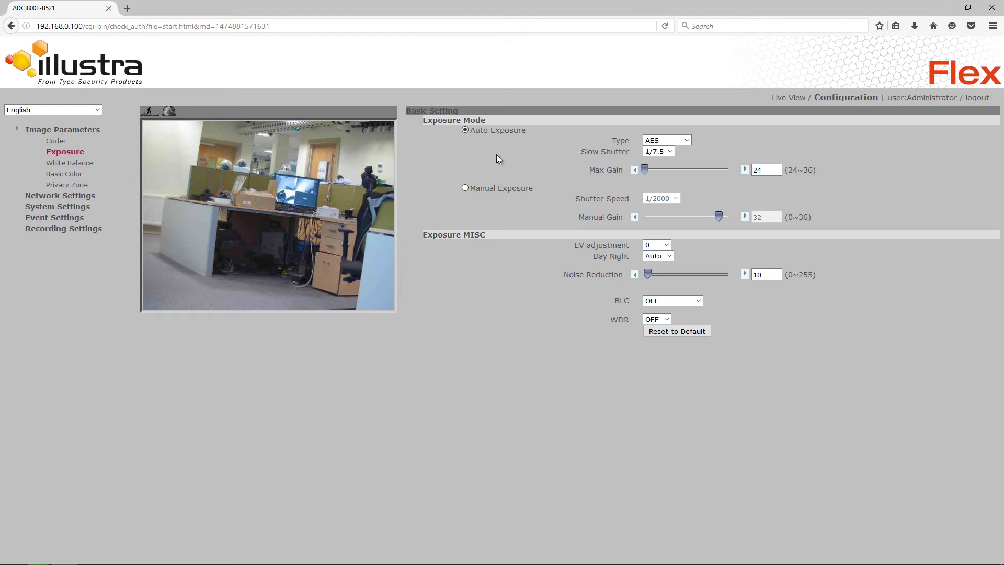
{"action": "left_click", "coordinate": [465, 187]}
{"action": "left_click", "coordinate": [465, 130]}
{"action": "left_click", "coordinate": [687, 140]}
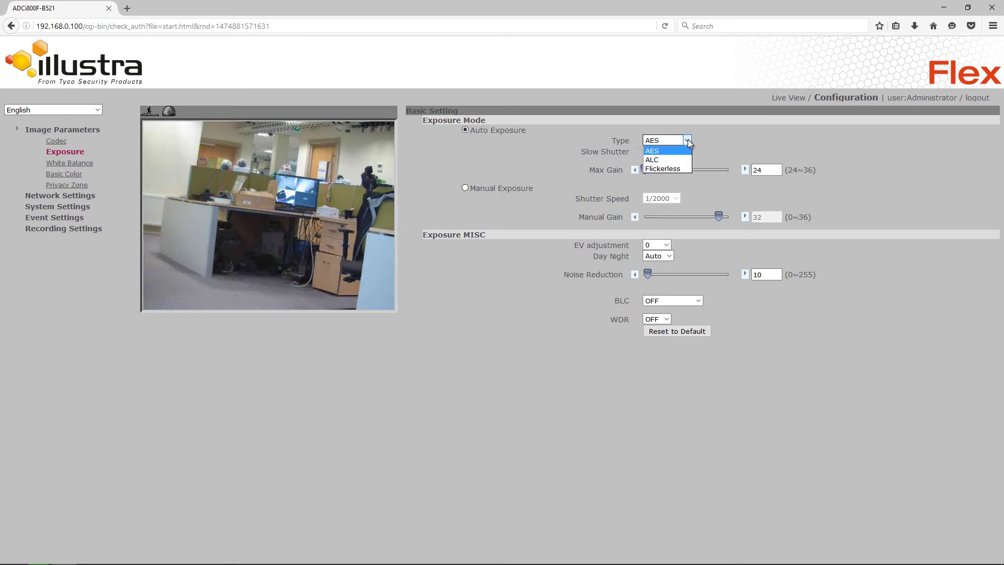
{"action": "left_click", "coordinate": [678, 151]}
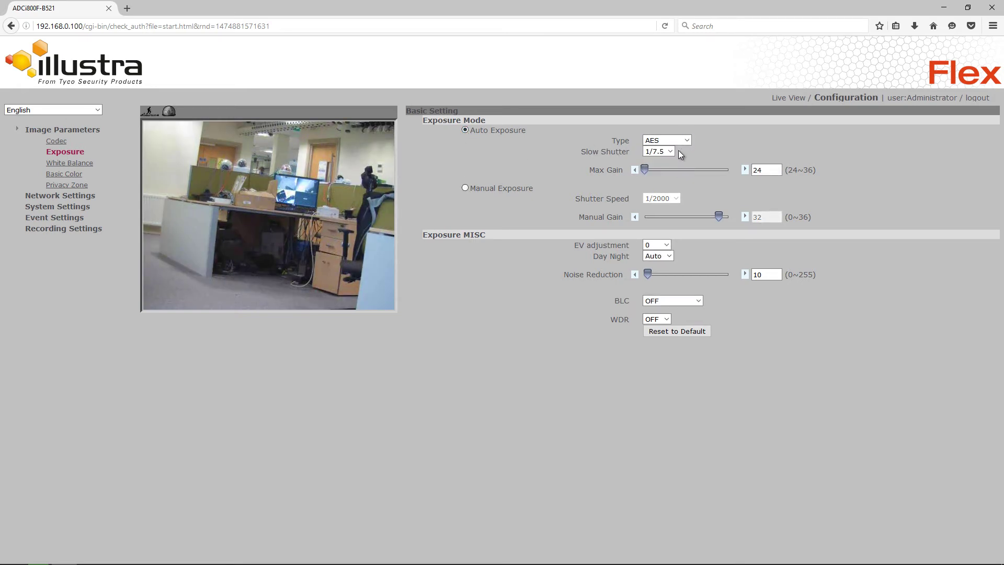
Examine the slow shutter, maximum gain, EV adjustment and day/night options for the camera's exposure.
{"action": "left_click", "coordinate": [673, 153]}
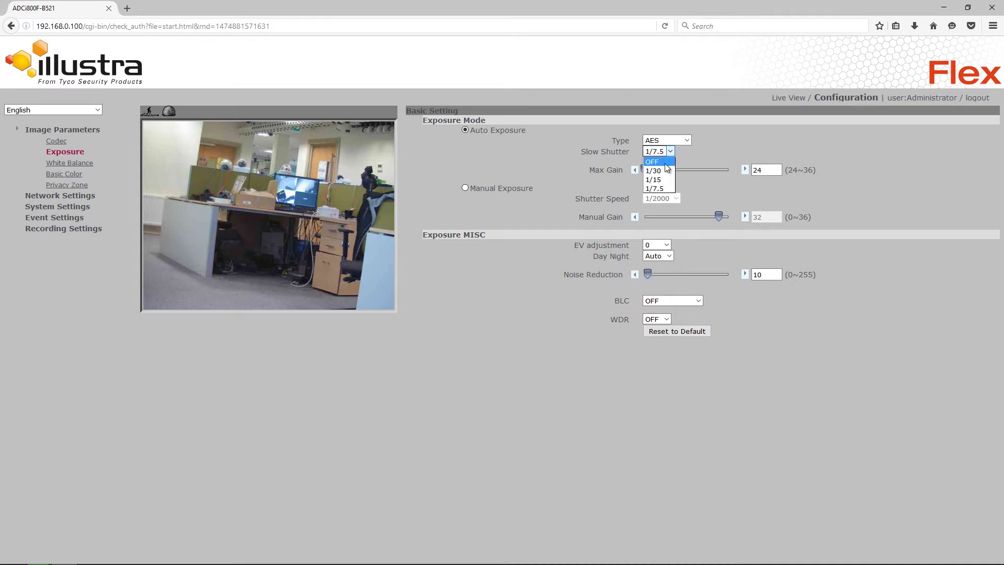
{"action": "left_click", "coordinate": [670, 151]}
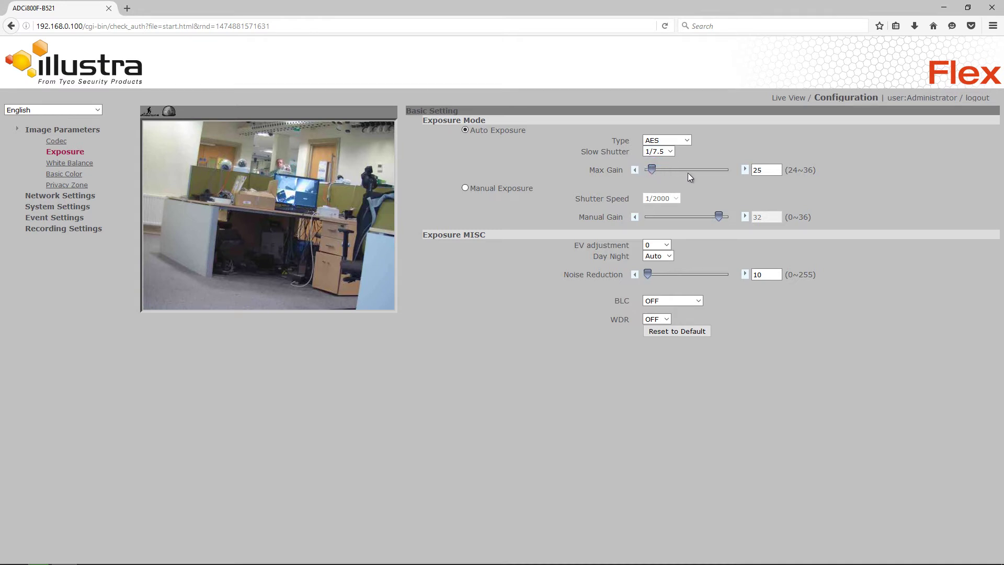
{"action": "mouse_move", "coordinate": [645, 169]}
{"action": "left_mouse_down"}
{"action": "mouse_move", "coordinate": [735, 175]}
{"action": "mouse_move", "coordinate": [646, 171]}
{"action": "left_mouse_up"}
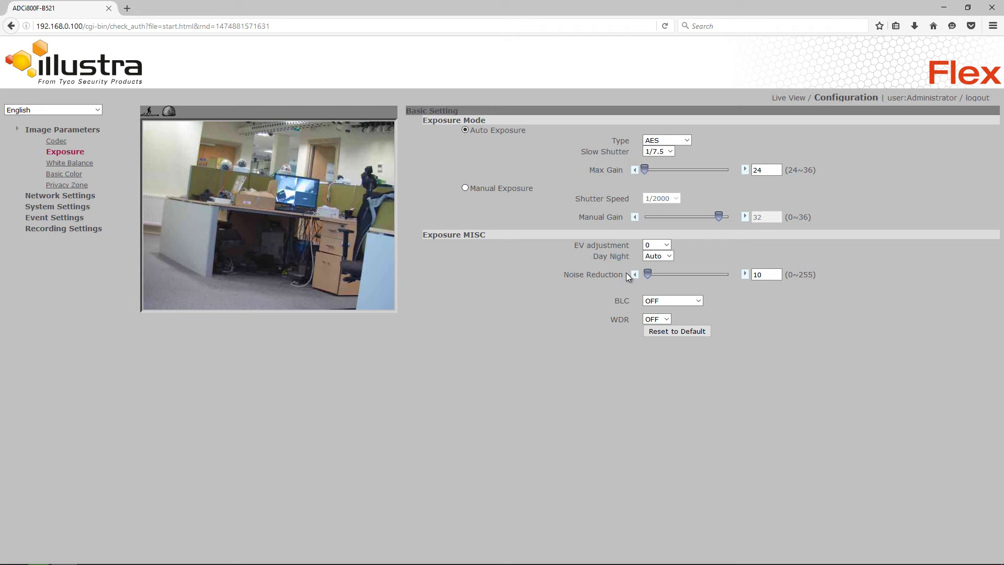
{"action": "left_click", "coordinate": [666, 246]}
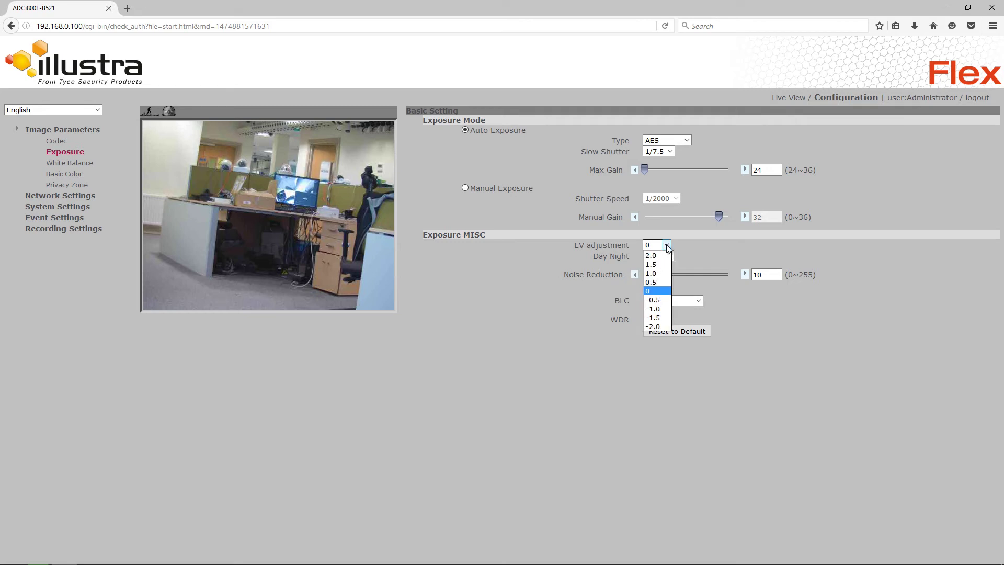
{"action": "left_click", "coordinate": [667, 247]}
{"action": "left_click", "coordinate": [669, 256]}
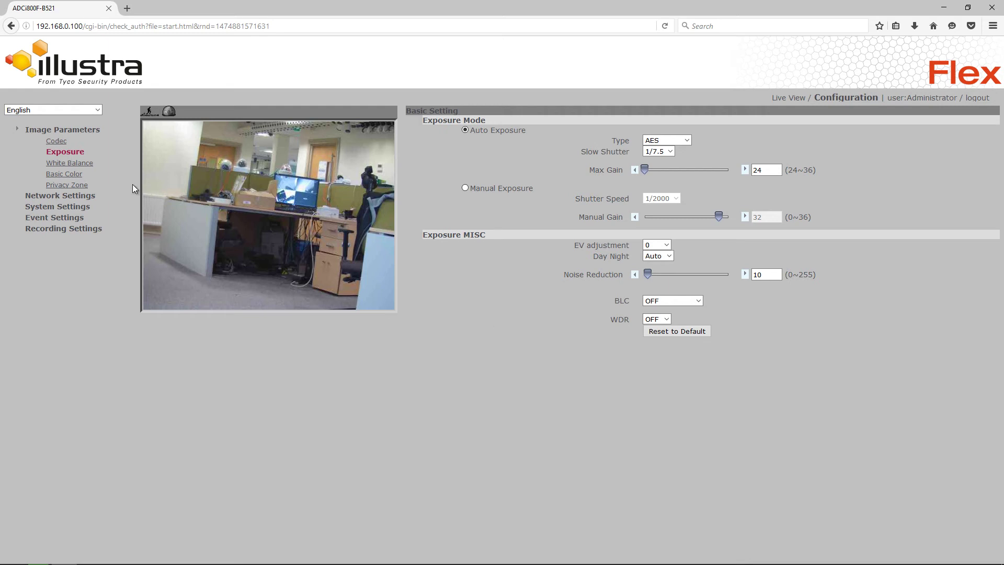
Try Manual white balance with an R gain of 61, and return the mode to Auto.
{"action": "left_click", "coordinate": [90, 164]}
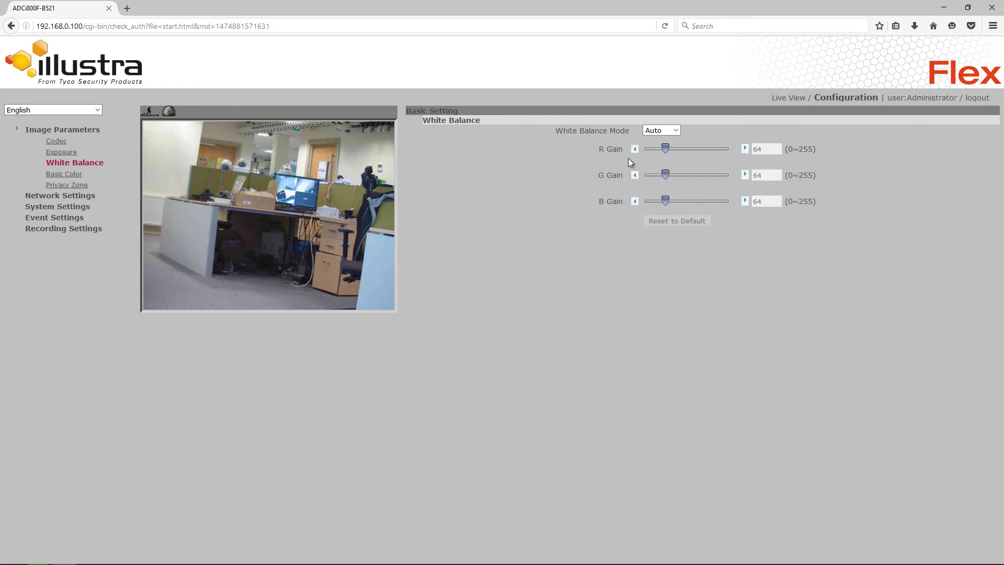
{"action": "left_click", "coordinate": [677, 131]}
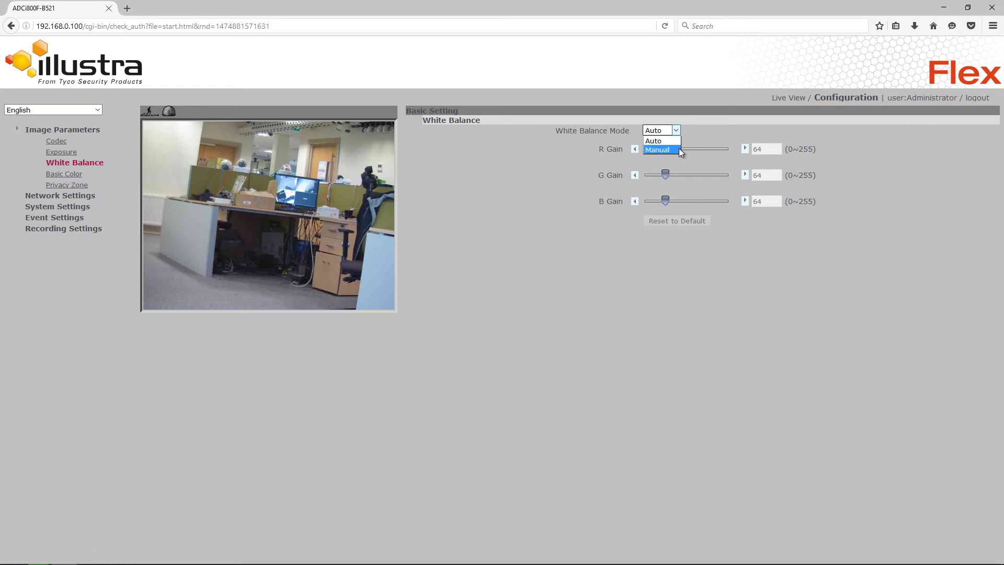
{"action": "left_click", "coordinate": [675, 149]}
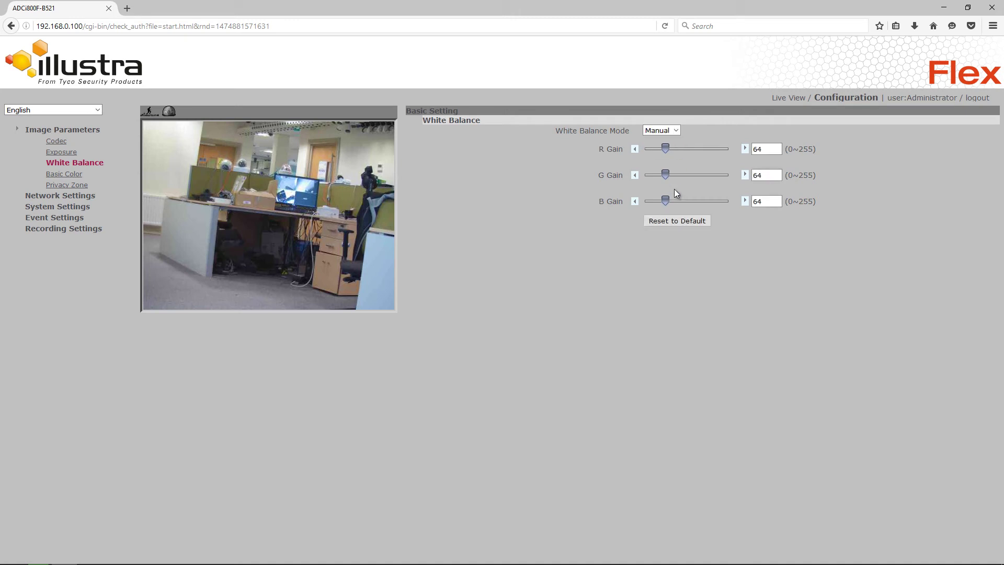
{"action": "mouse_move", "coordinate": [667, 151]}
{"action": "left_mouse_down"}
{"action": "mouse_move", "coordinate": [736, 148]}
{"action": "mouse_move", "coordinate": [665, 149]}
{"action": "left_mouse_up"}
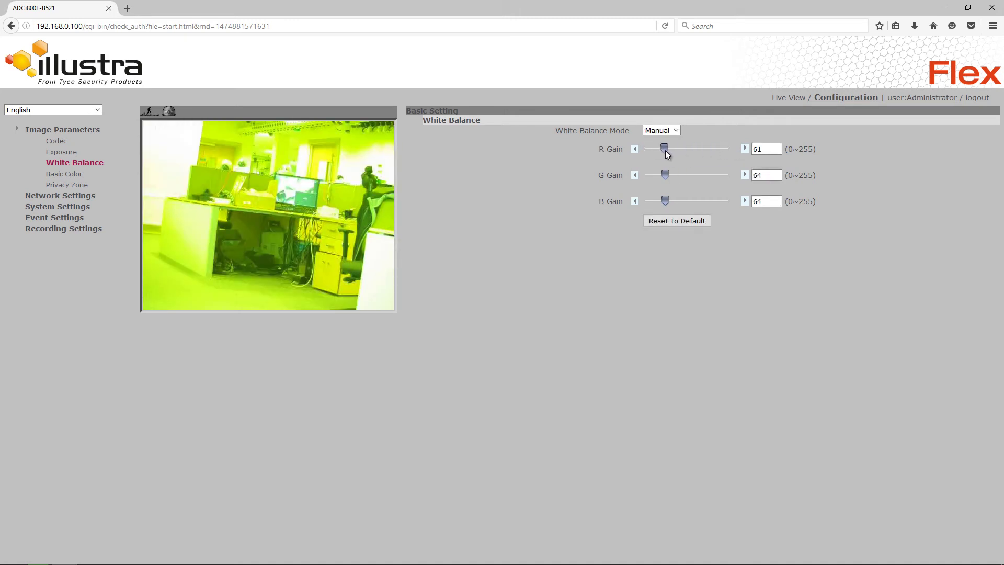
{"action": "left_click", "coordinate": [674, 132]}
{"action": "left_click", "coordinate": [673, 139]}
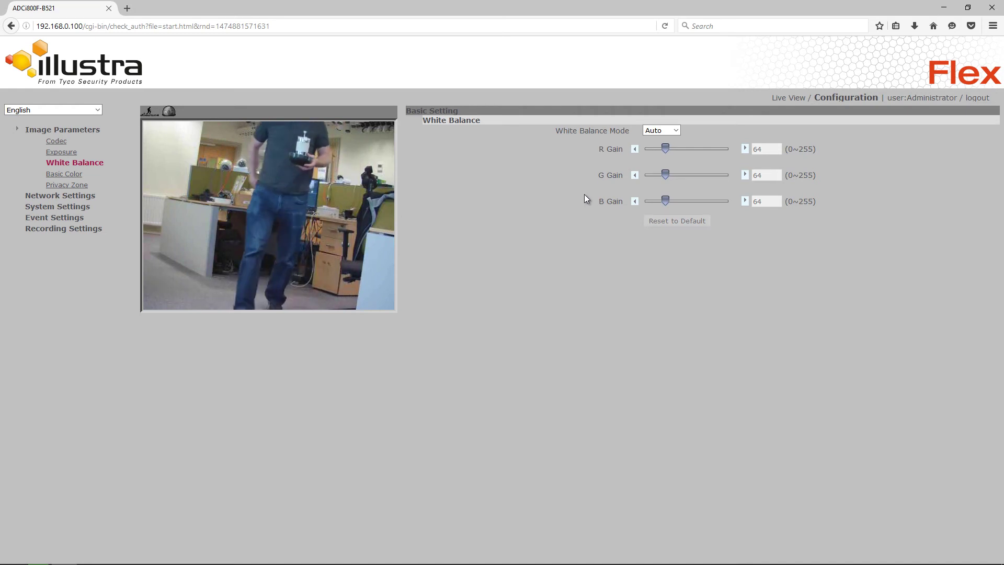
Try the Flip and Mirror orientations in the basic color settings, and set Flip Mirror back to OFF.
{"action": "left_click", "coordinate": [69, 175]}
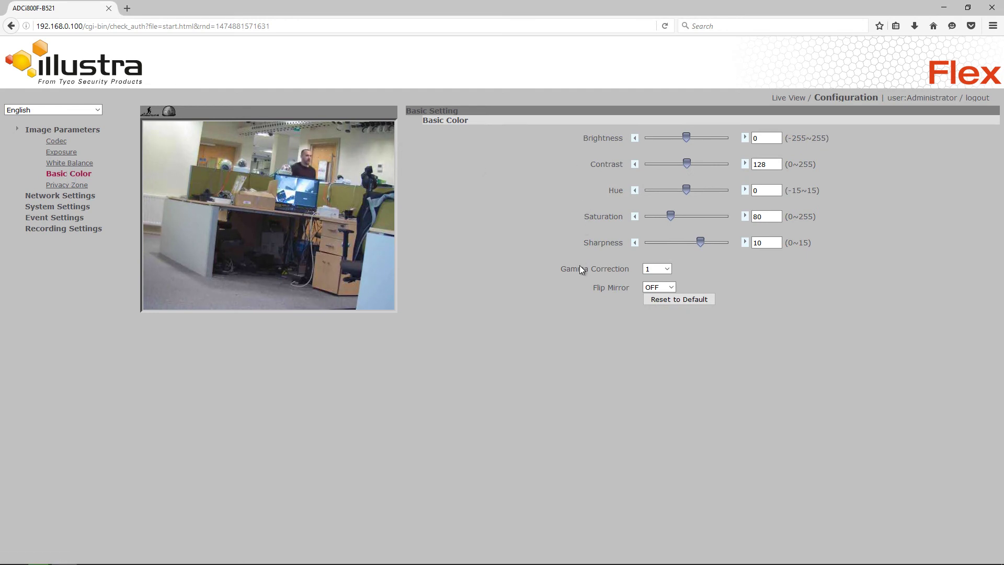
{"action": "left_click", "coordinate": [670, 287]}
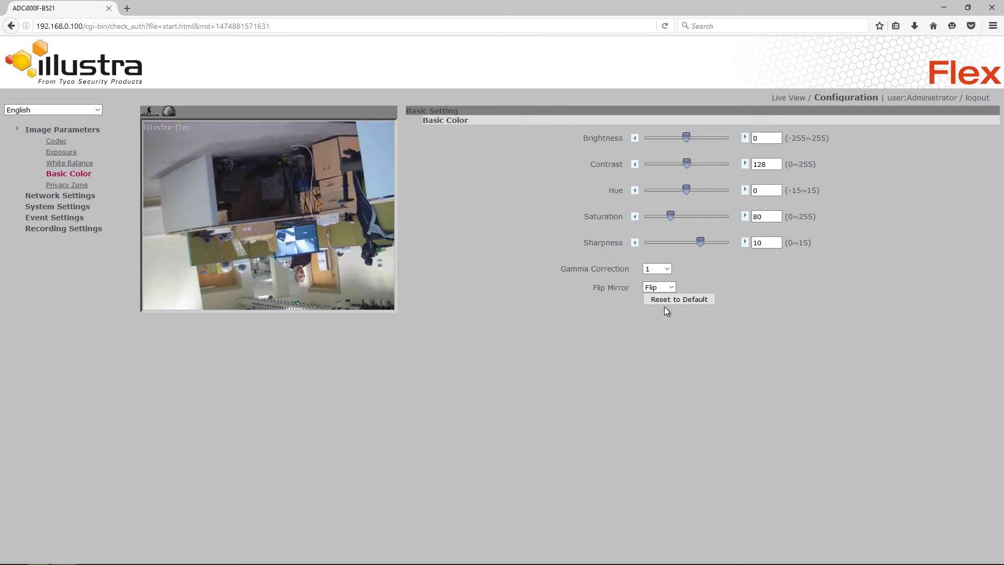
{"action": "left_click", "coordinate": [660, 287]}
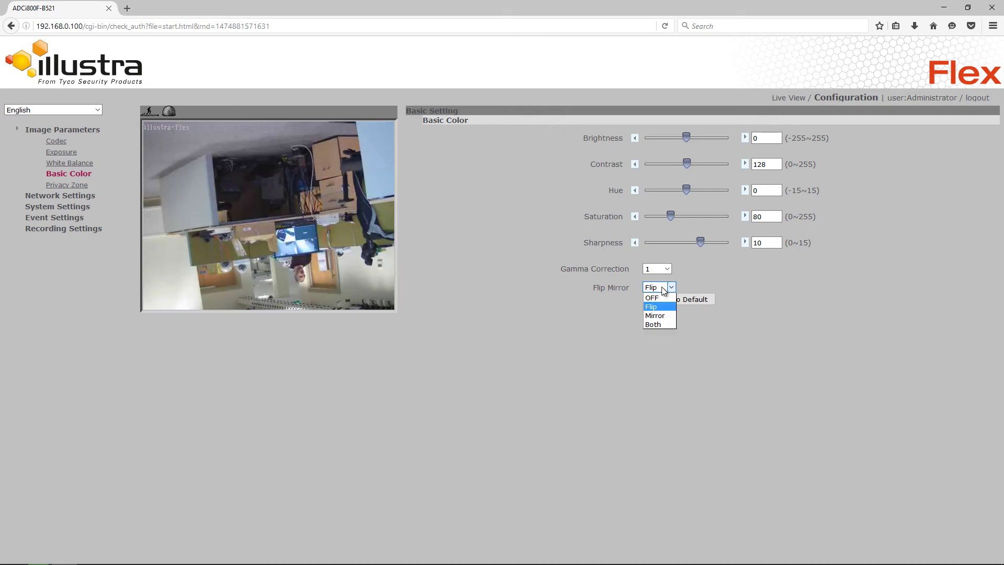
{"action": "left_click", "coordinate": [658, 315]}
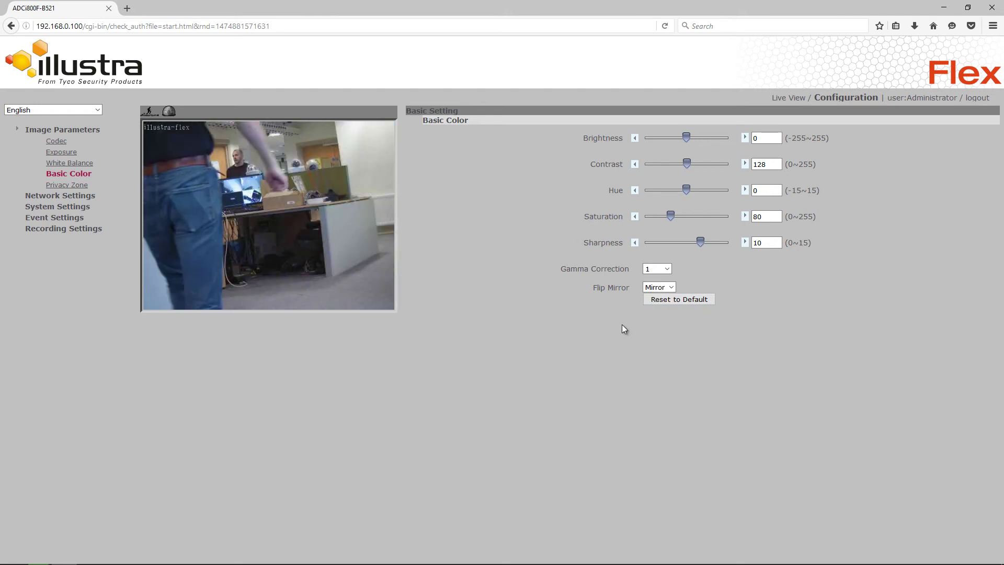
{"action": "left_click", "coordinate": [658, 287]}
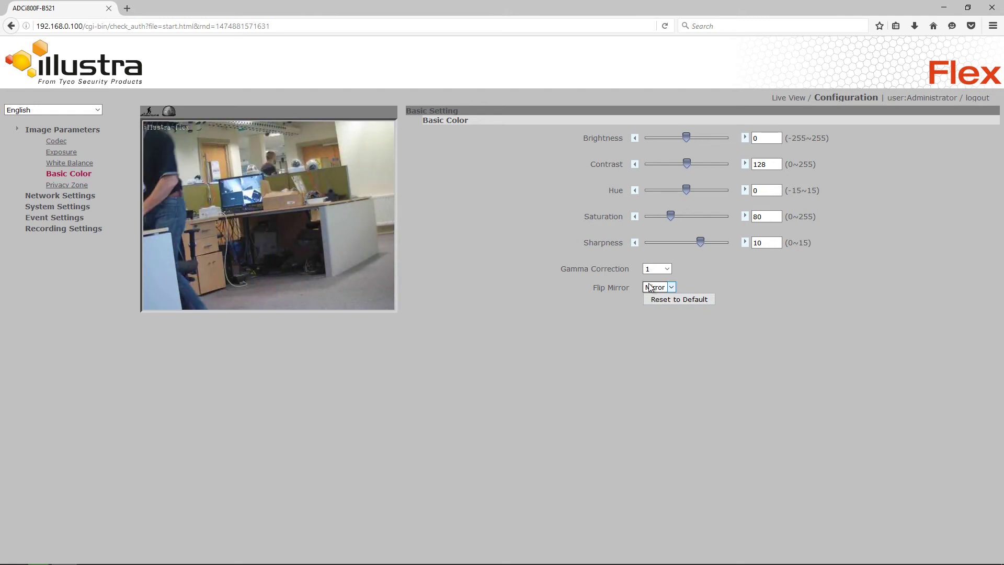
{"action": "left_click", "coordinate": [653, 295]}
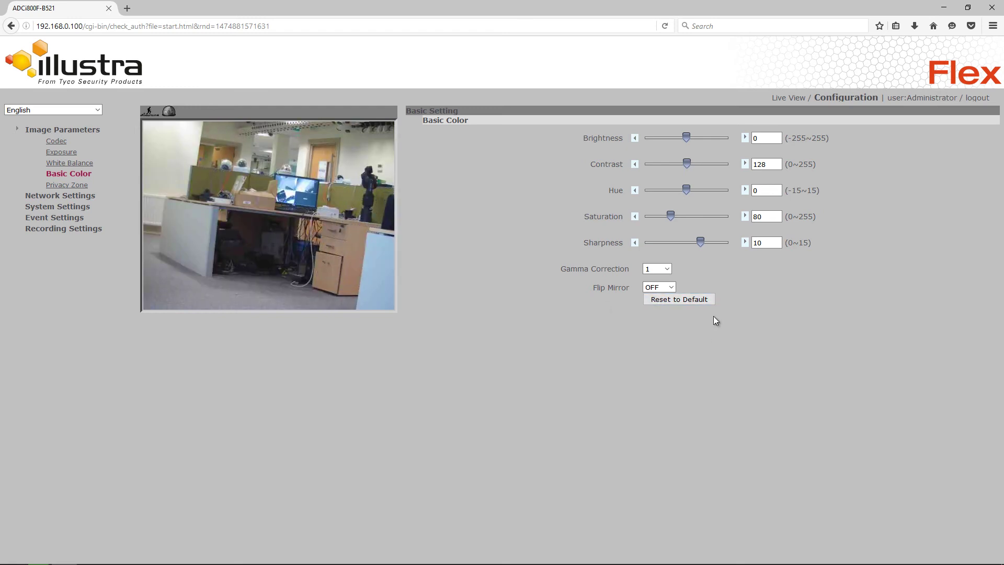
Open the privacy zone settings, turn on Privacy Zone1 and save a black mask drawn over the monitor on the desk.
{"action": "left_click", "coordinate": [83, 186]}
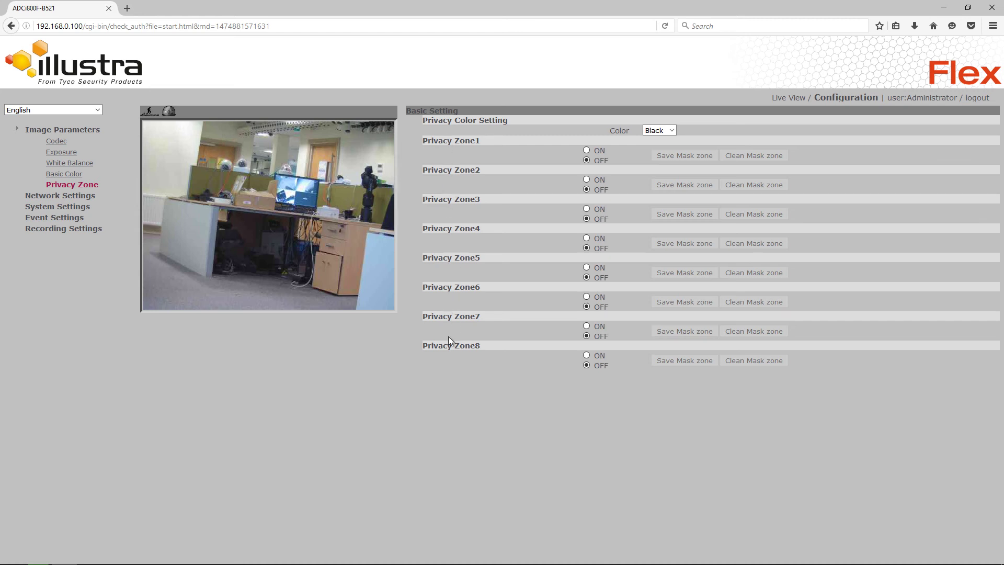
{"action": "left_click", "coordinate": [673, 127]}
{"action": "left_click", "coordinate": [586, 150]}
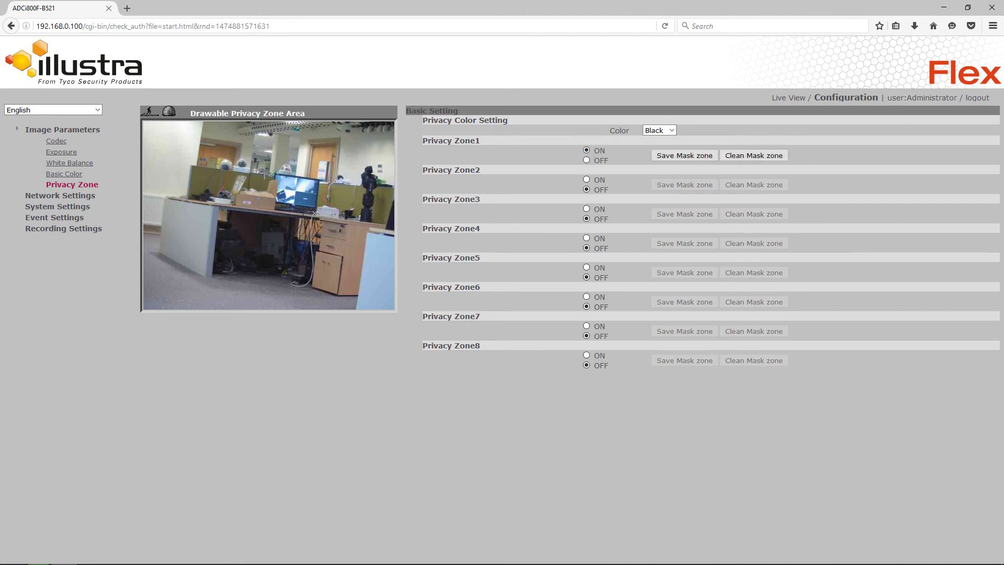
{"action": "left_click_drag", "start_coordinate": [265, 166], "coordinate": [328, 220]}
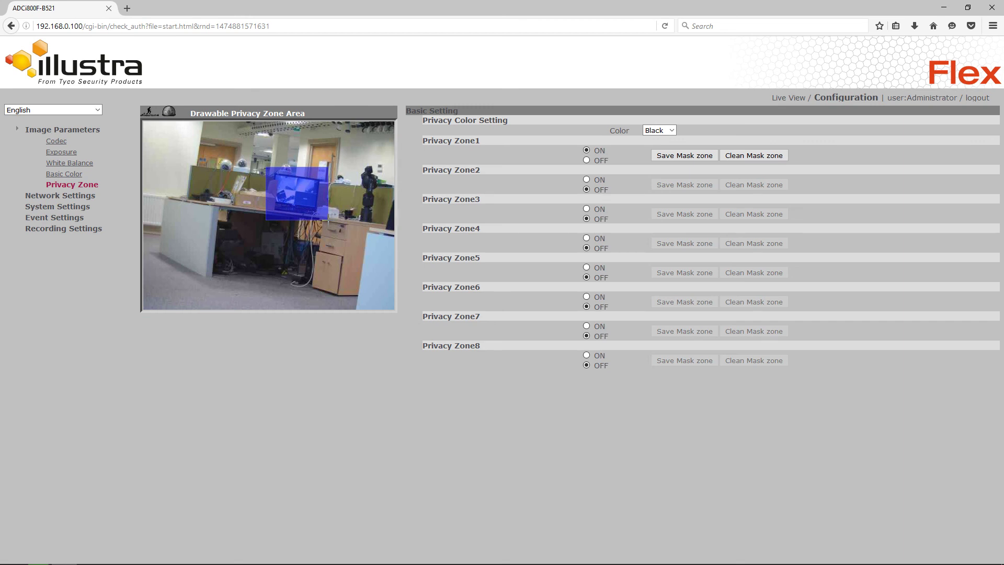
{"action": "left_click", "coordinate": [667, 156]}
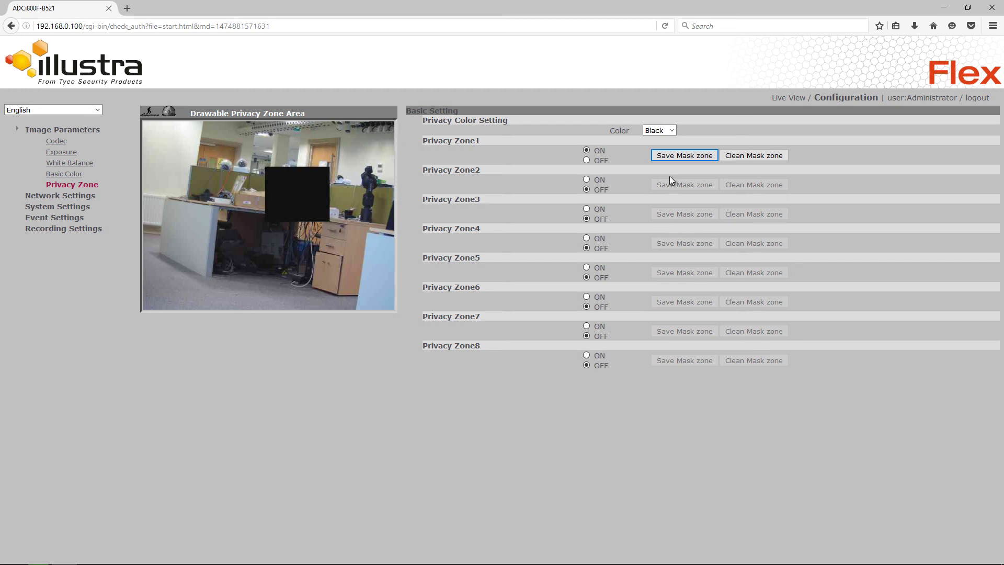
Toggle Privacy Zone1 off and on, clean its mask zone, and set the zone back to OFF.
{"action": "left_click", "coordinate": [586, 160]}
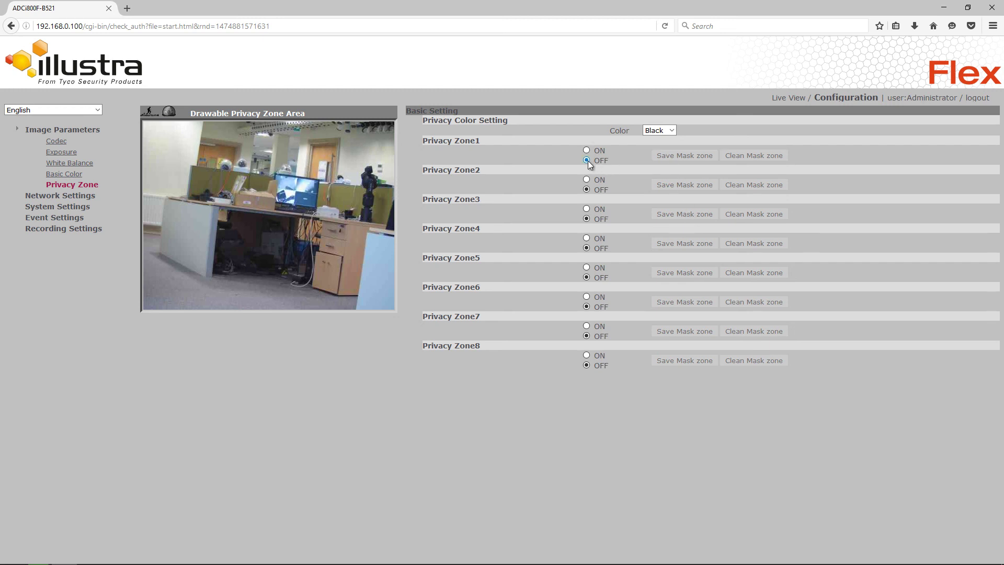
{"action": "left_click", "coordinate": [586, 151]}
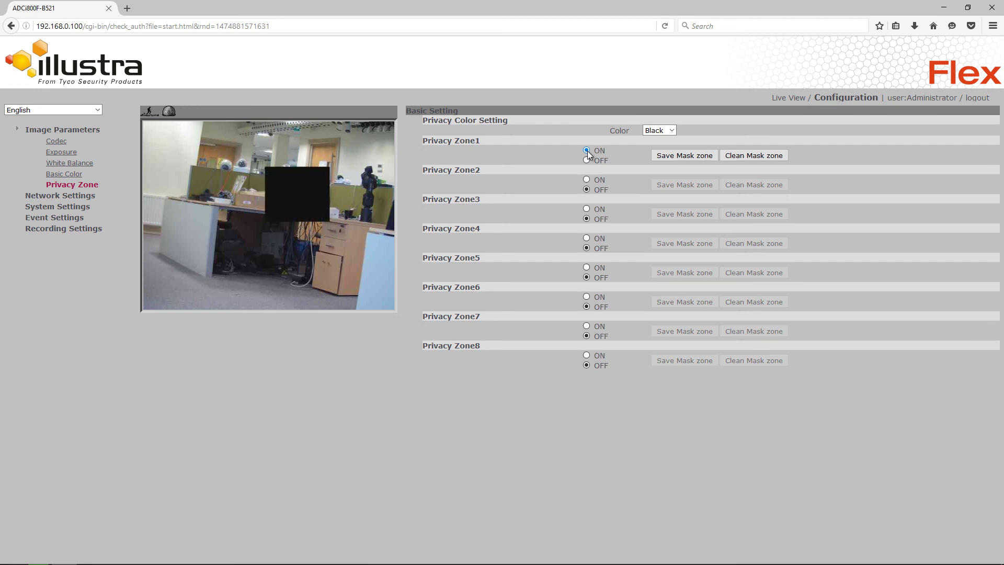
{"action": "left_click", "coordinate": [746, 156]}
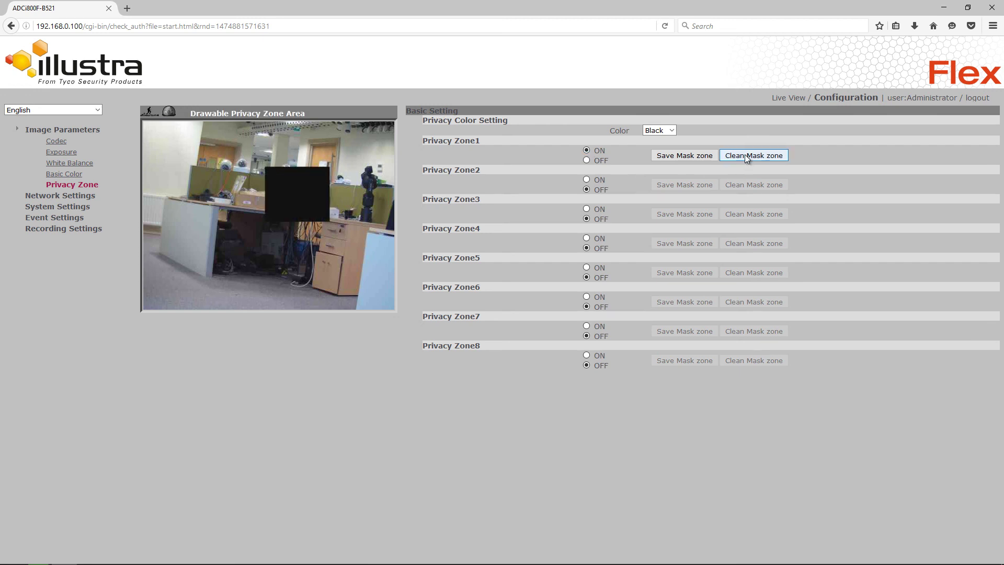
{"action": "left_click", "coordinate": [739, 159]}
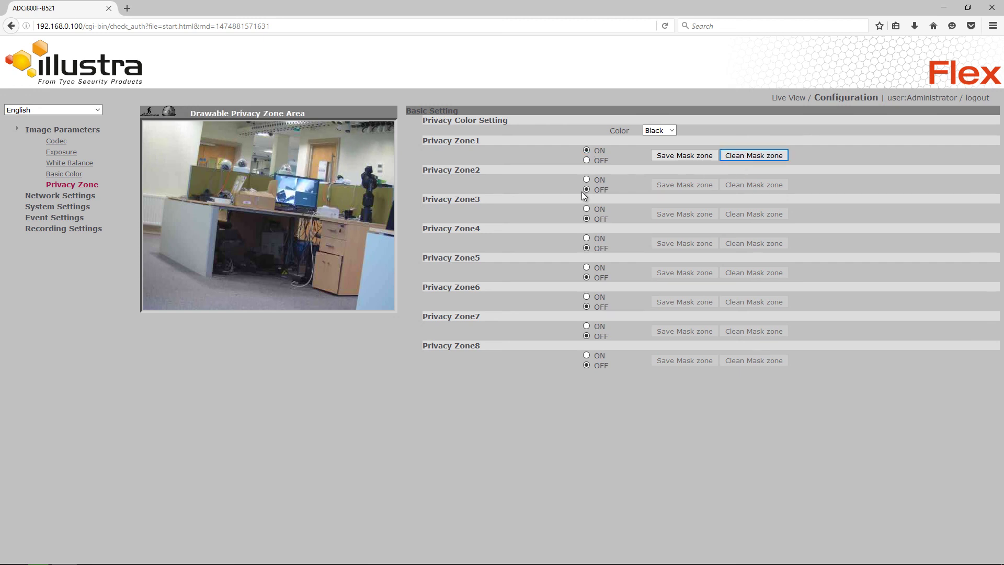
{"action": "left_click", "coordinate": [587, 160]}
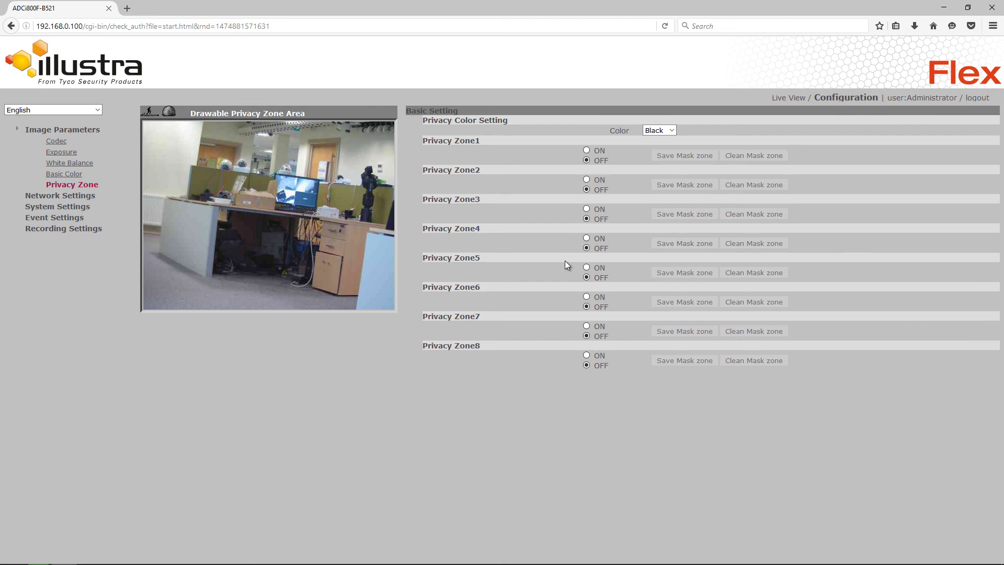